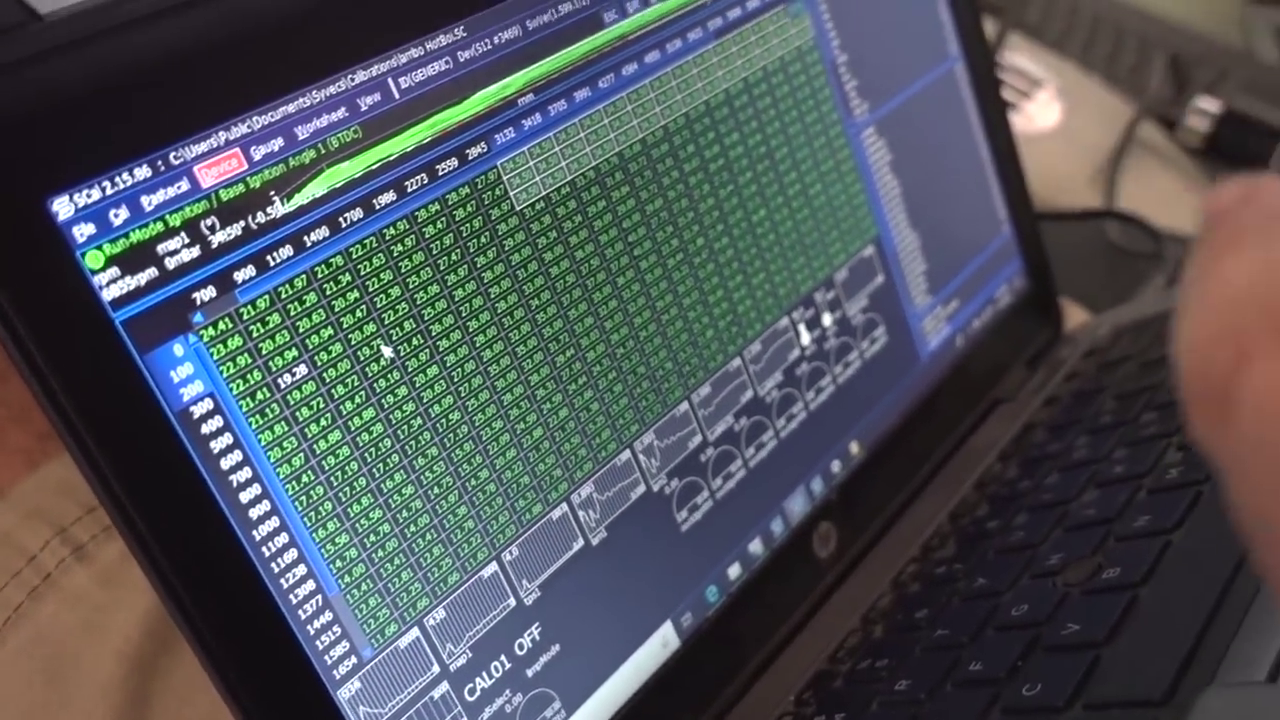
key("Up")
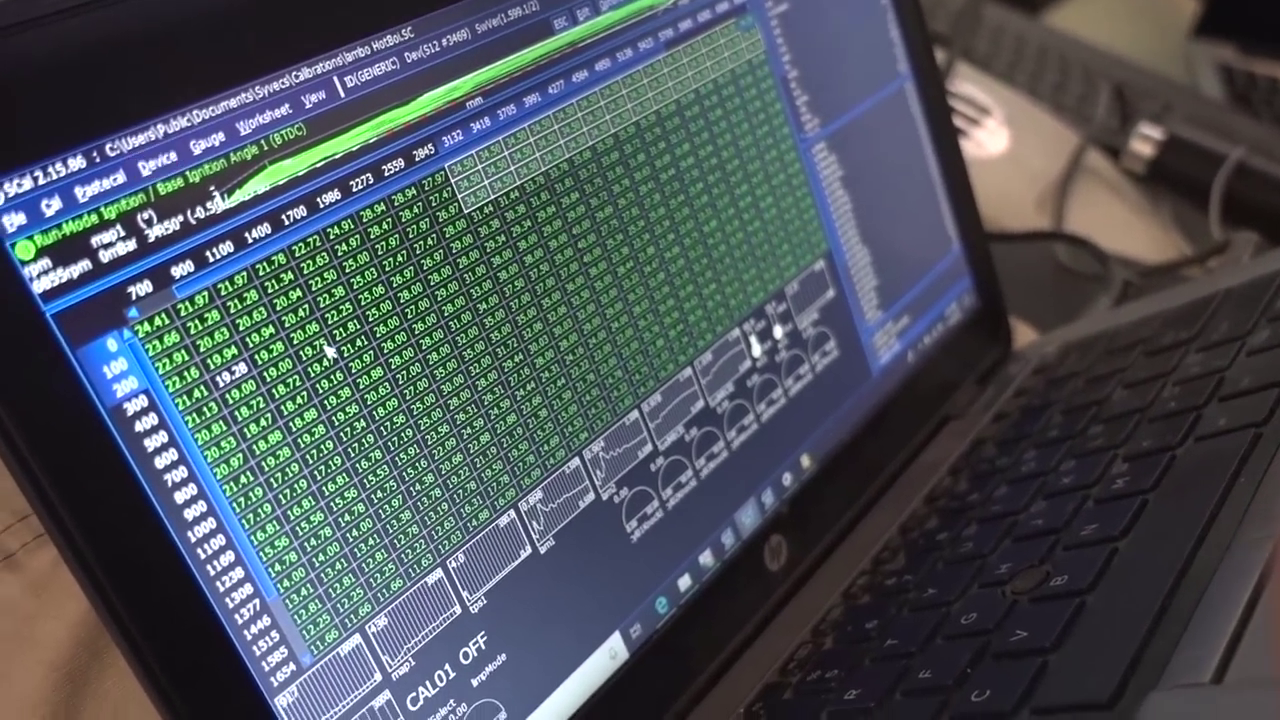